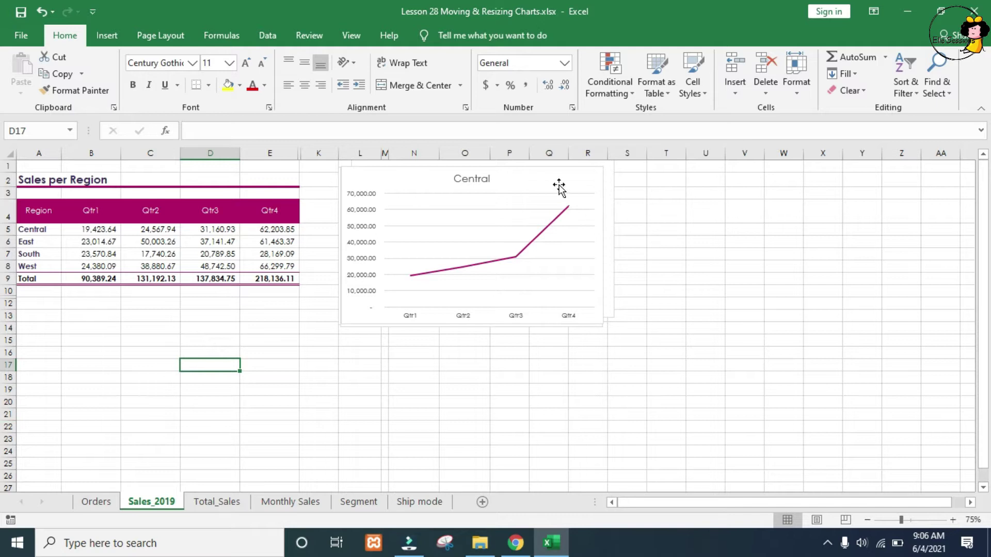
Move the line chart right and the column chart under the table, then copy the Qtr1 pie and move both pies down.
left_click(521, 215)
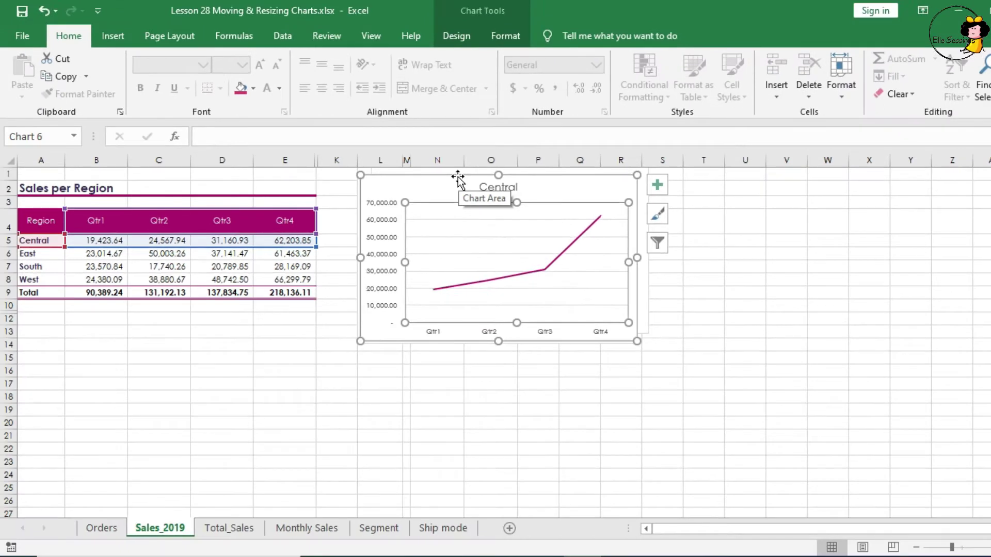
left_click_drag(458, 177, 766, 185)
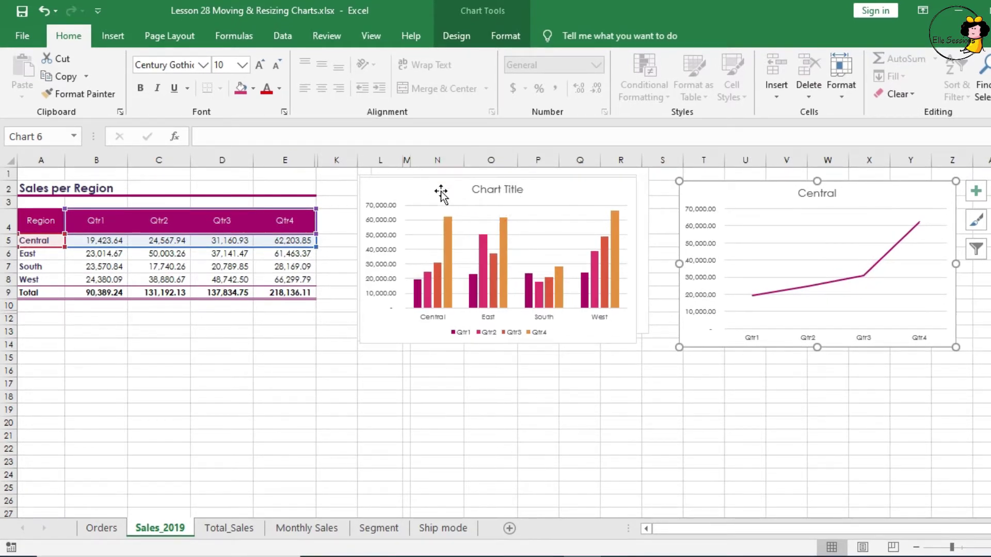
left_click_drag(442, 195, 104, 346)
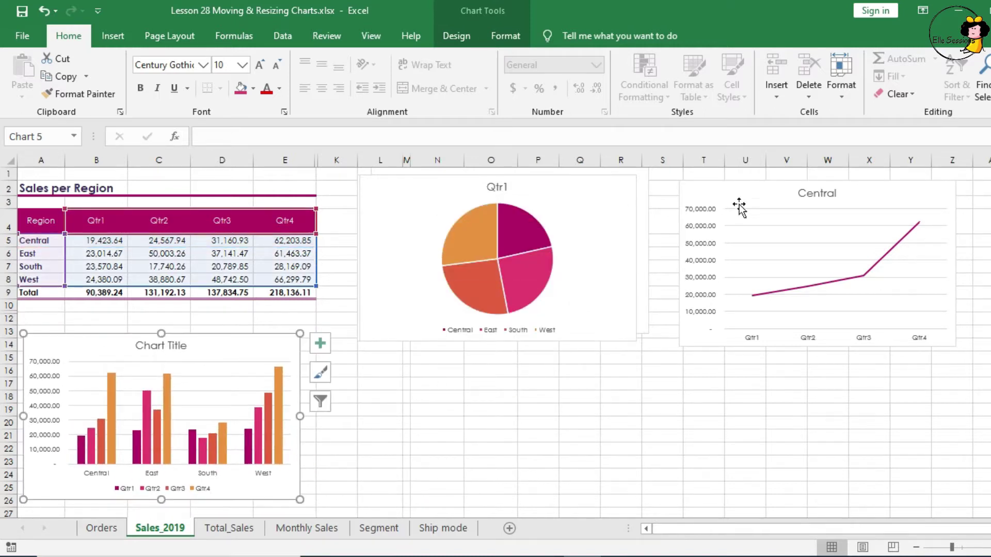
left_click_drag(556, 186, 648, 361)
left_click_drag(567, 205, 950, 381)
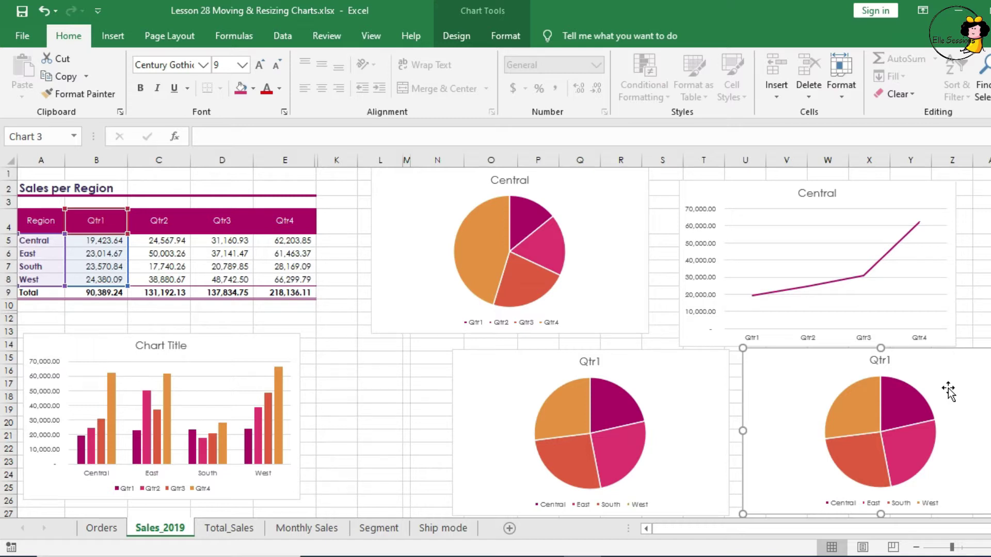
Paste a copy of the Qtr1 pie chart into a new Sheet1, then return to Sales_2019.
right_click(766, 366)
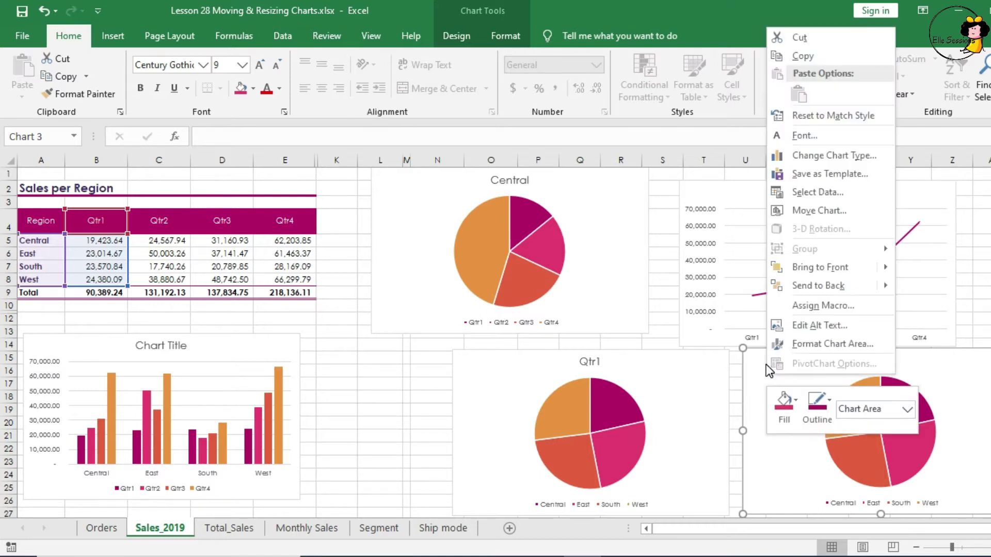
left_click(821, 51)
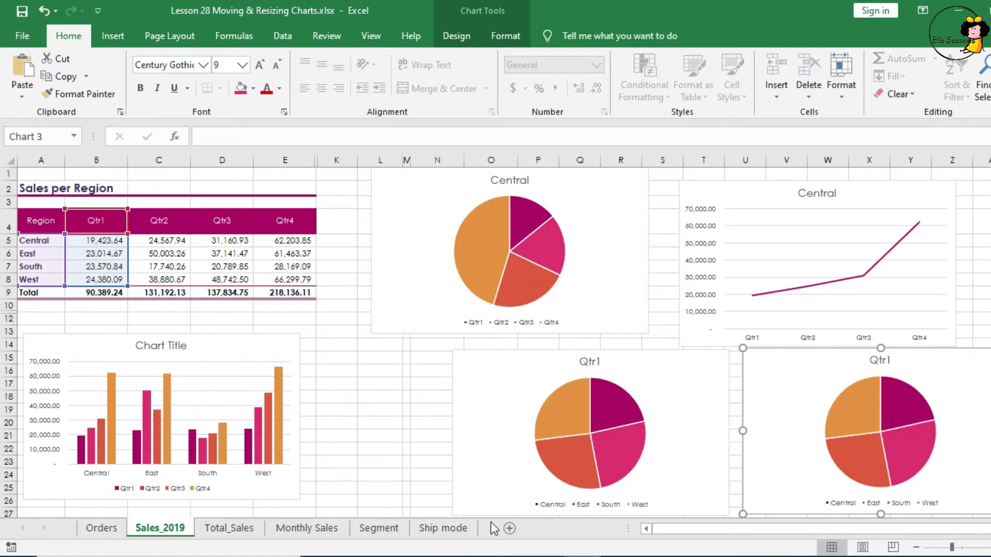
left_click(509, 528)
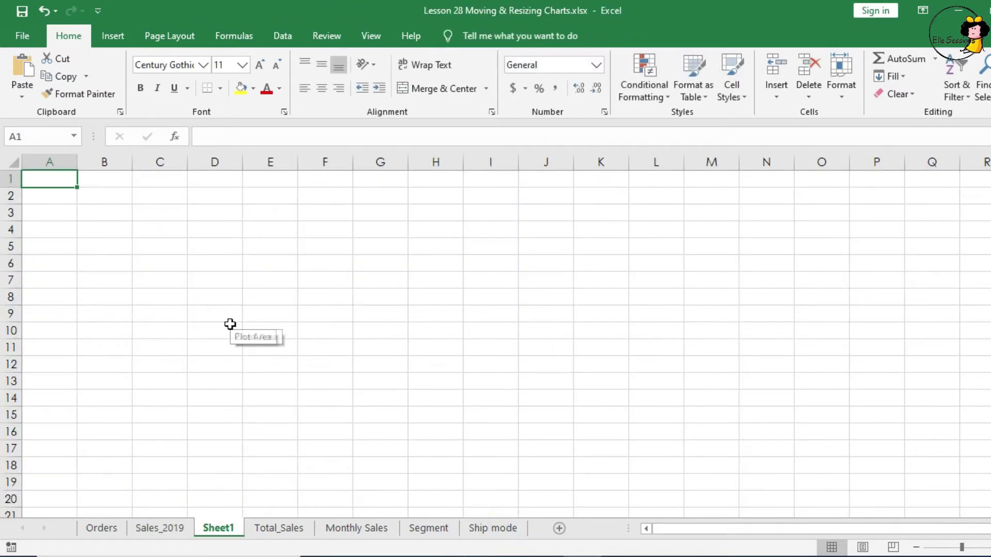
key("ctrl+v")
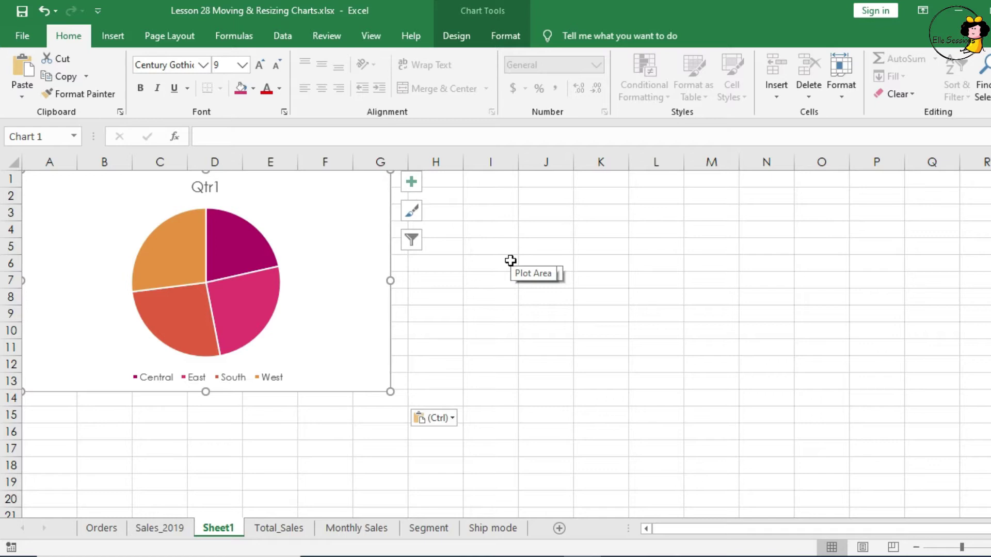
left_click(160, 529)
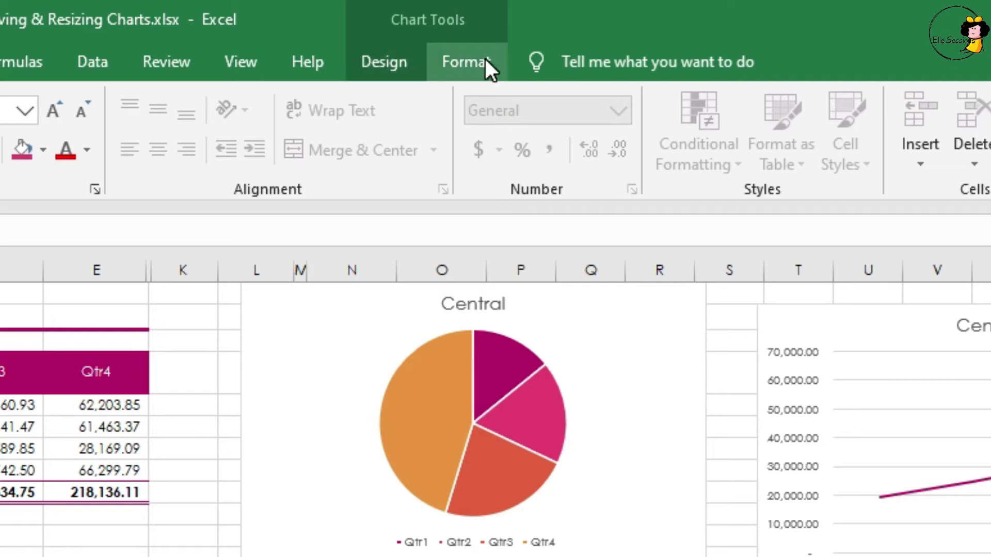
Use Move Chart to send one Qtr1 pie chart to the Ship mode sheet.
left_click(385, 65)
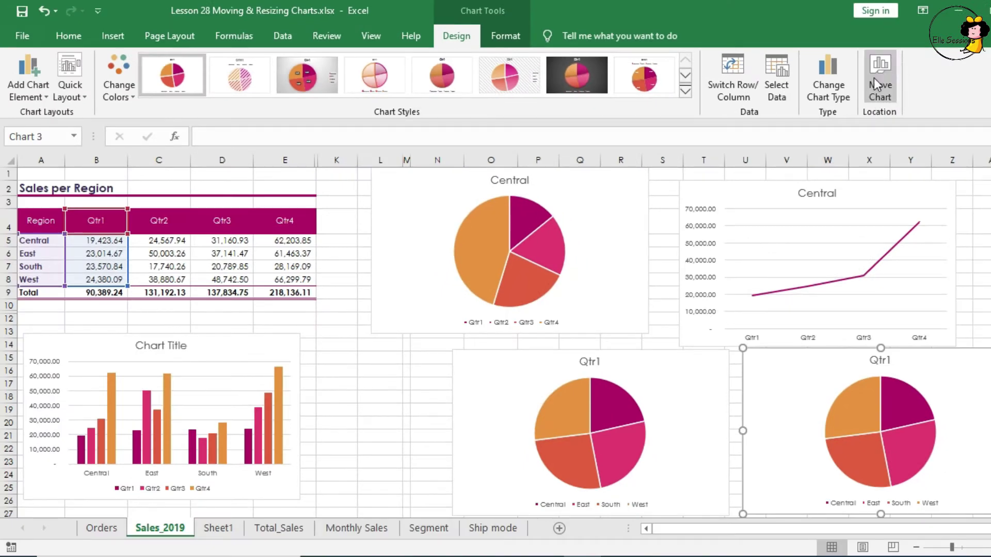
left_click(887, 72)
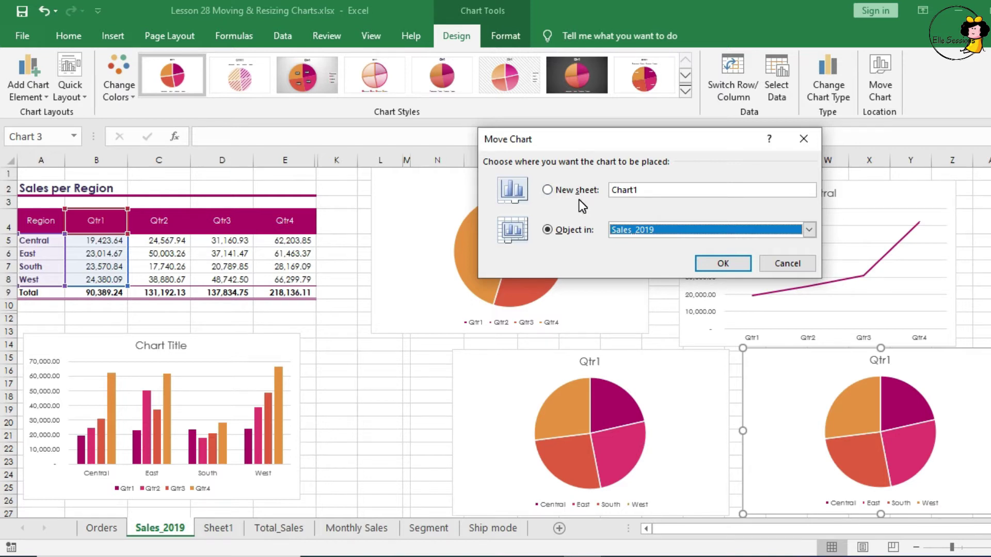
left_click(809, 230)
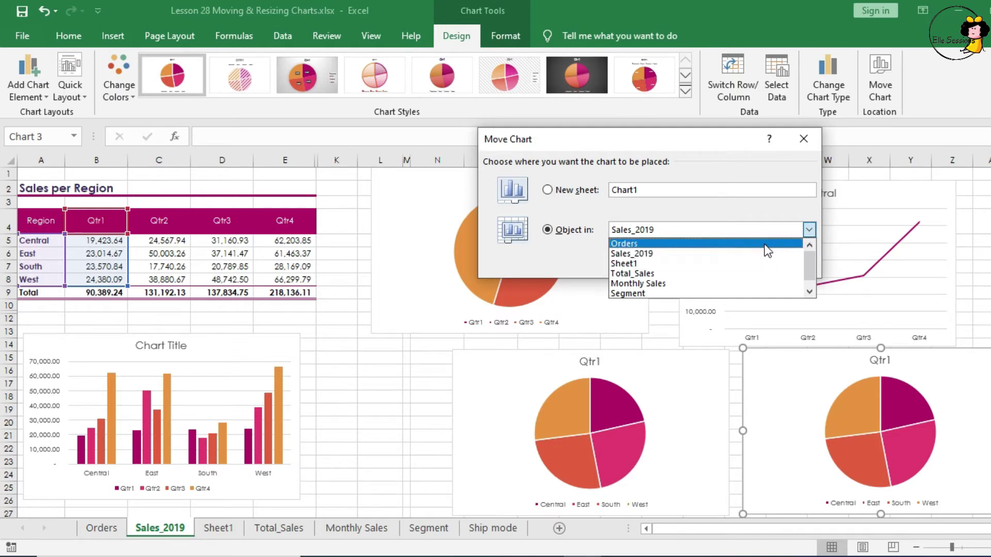
scroll(785, 278, "down", 1)
left_click(784, 292)
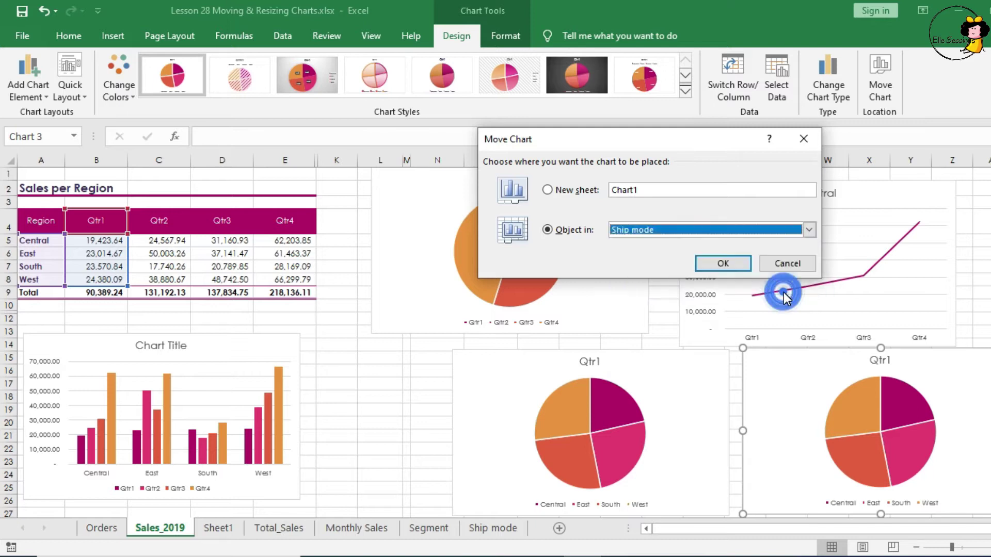
left_click(722, 265)
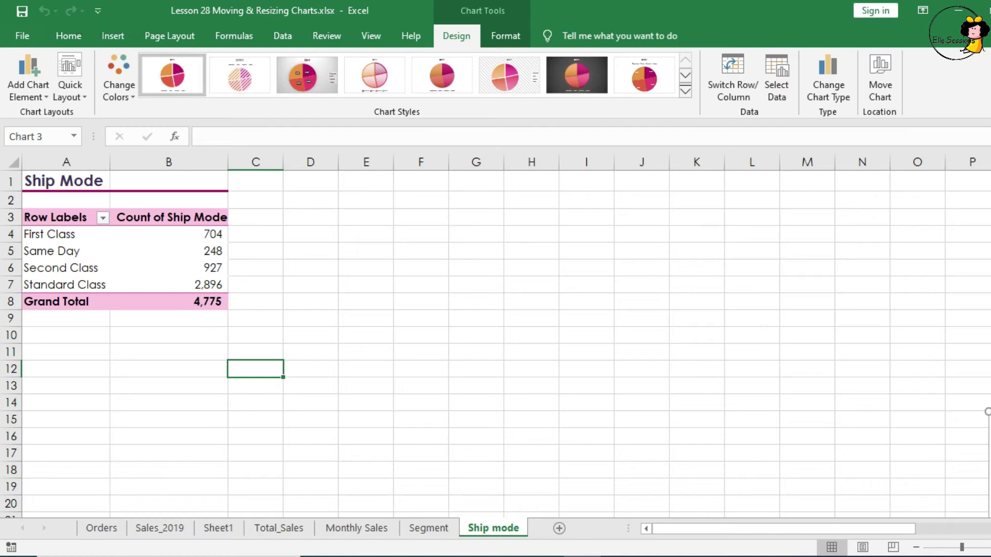
Nudge the Qtr1 pie on Ship mode, then use Move Chart to return it to Sales_2019.
mouse_move(286, 217)
left_mouse_down()
mouse_move(339, 215)
mouse_move(300, 217)
left_mouse_up()
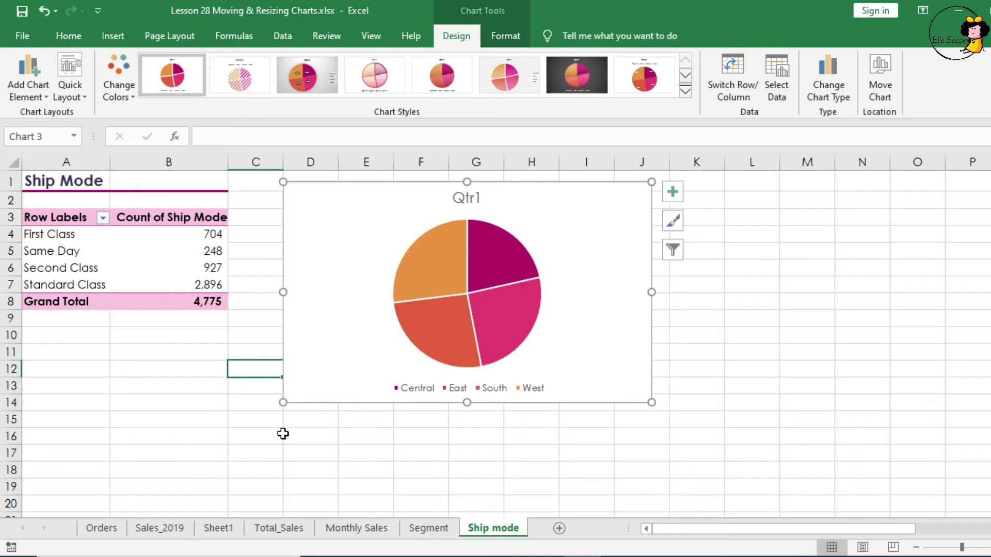
left_click(881, 96)
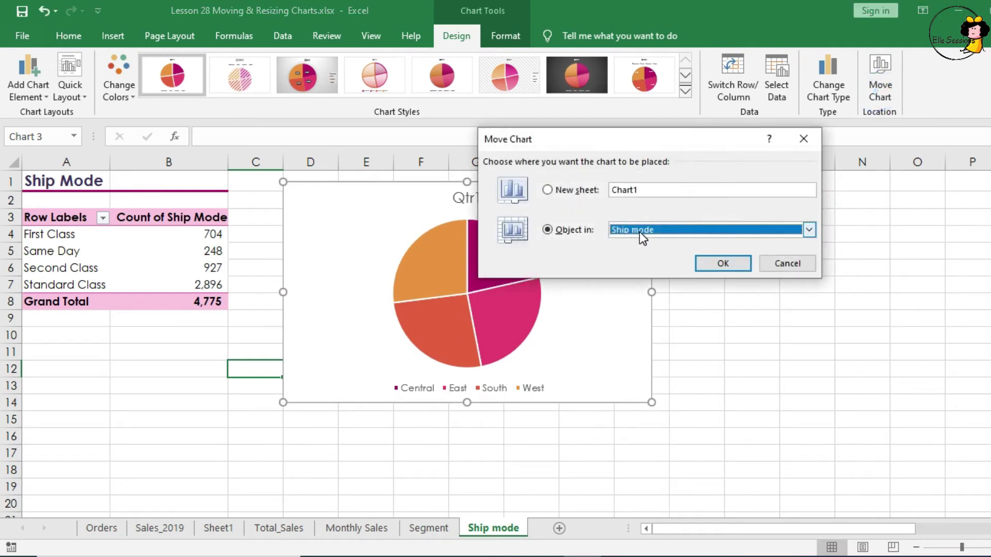
left_click(639, 232)
left_click(645, 244)
left_click(722, 264)
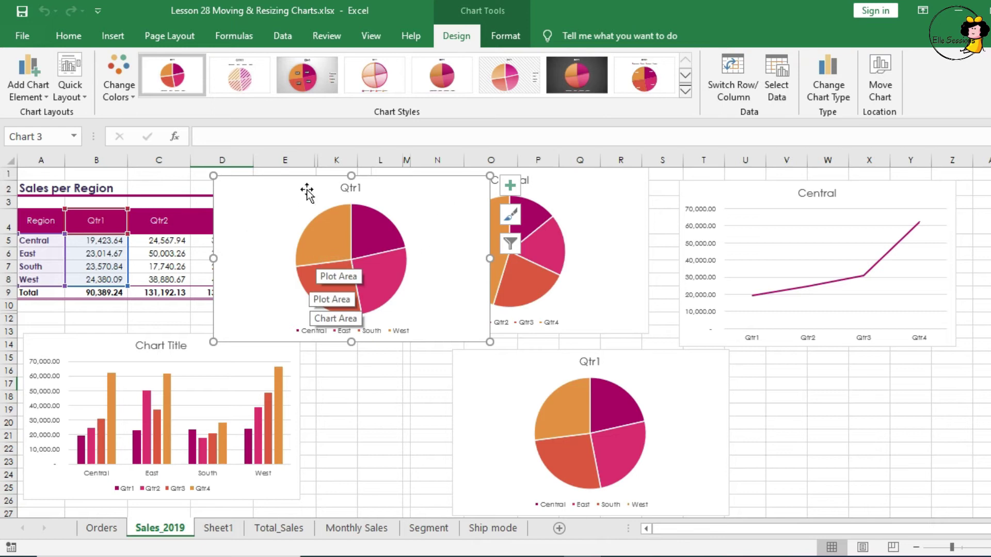
Place one Qtr1 pie under the Central pie and delete the extra bottom-right Qtr1 pie.
left_click_drag(280, 188, 807, 365)
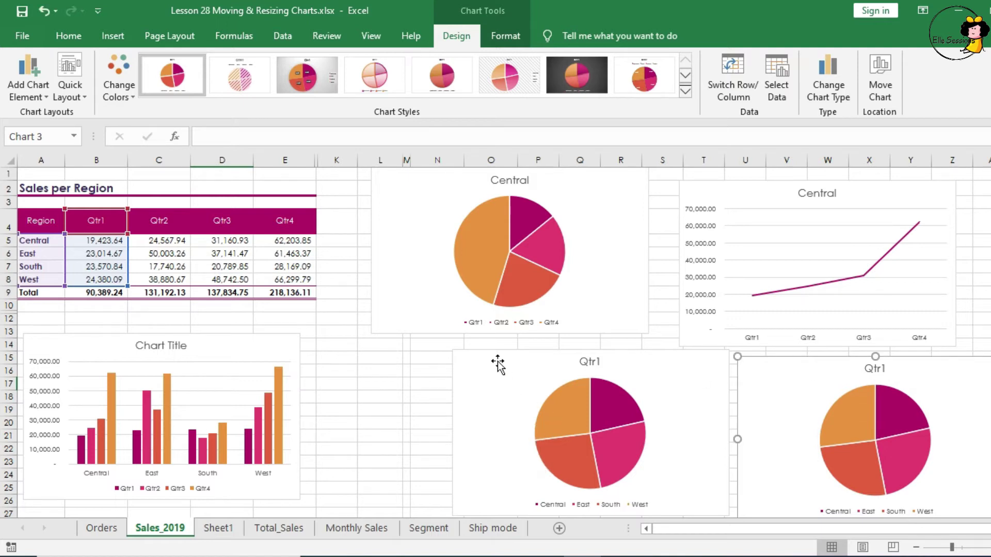
left_click_drag(498, 363, 416, 361)
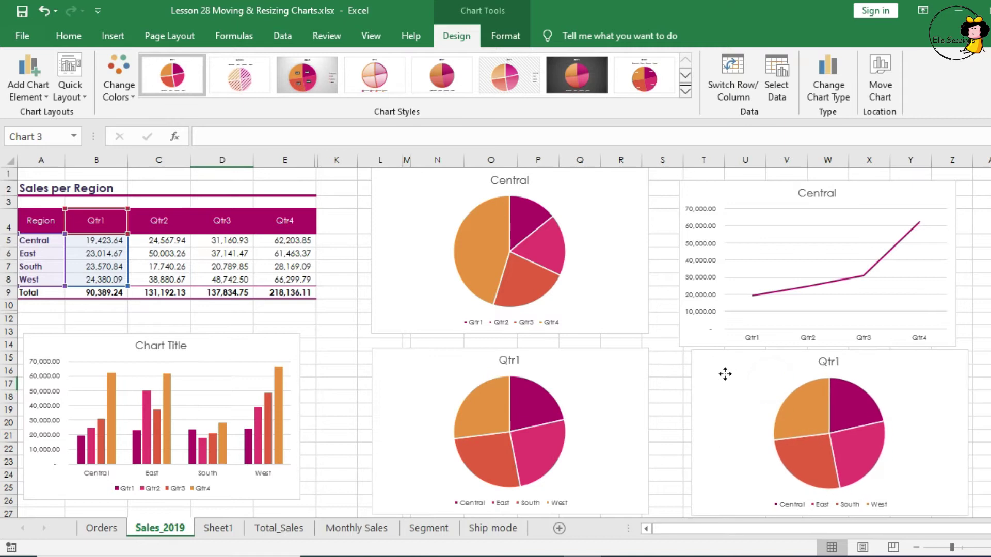
left_click_drag(725, 373, 716, 379)
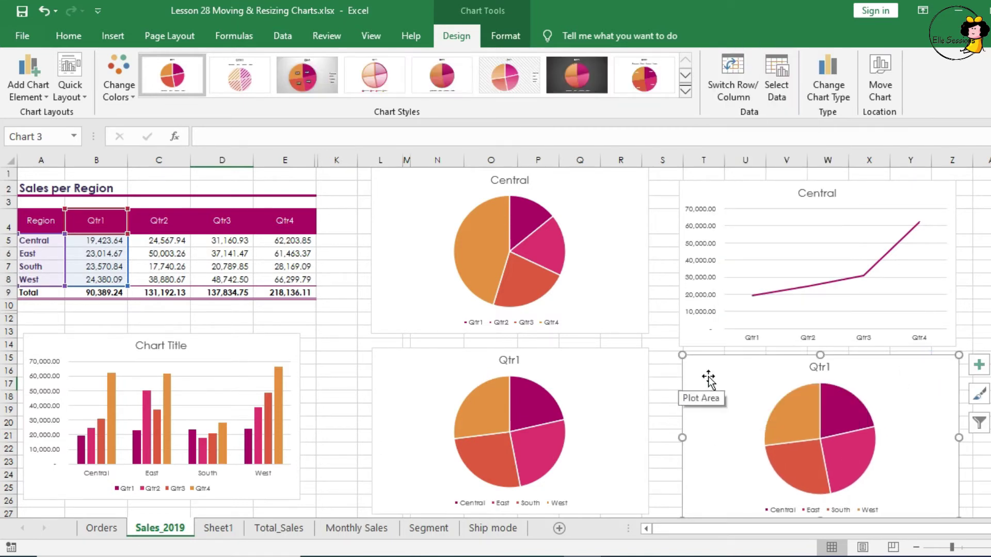
key("Delete")
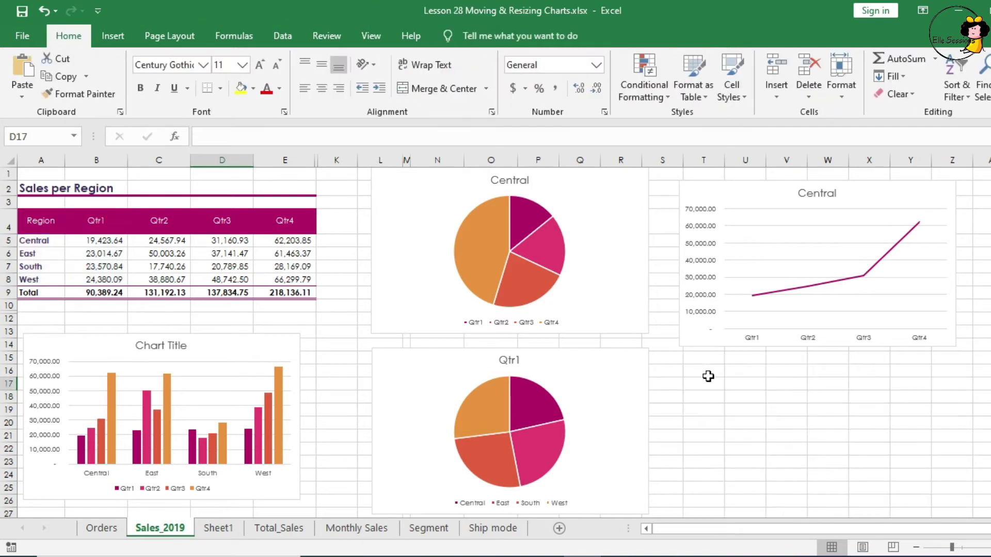
left_click(730, 382)
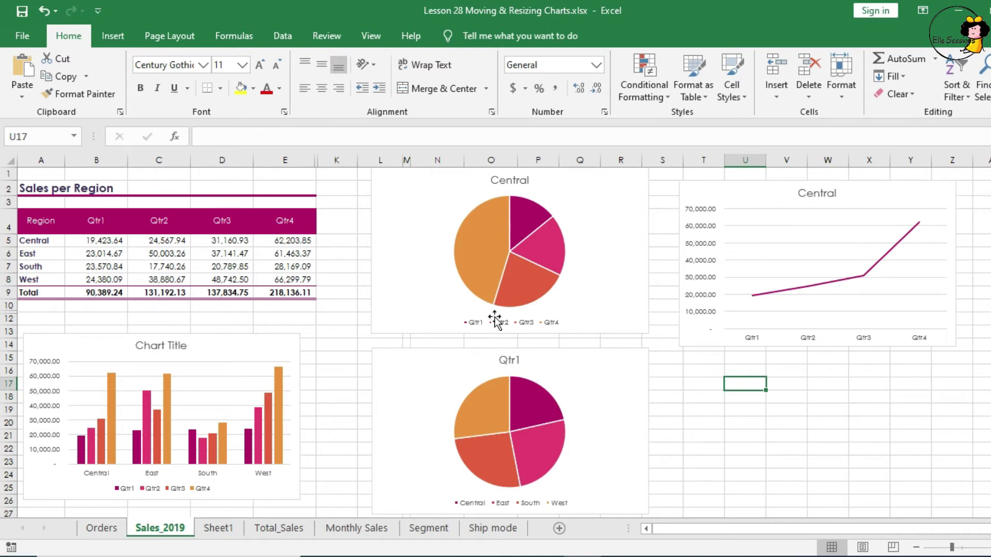
Move the remaining Qtr1 pie to a new chart sheet named 'Central 2019', then return to Sales_2019.
left_click(459, 385)
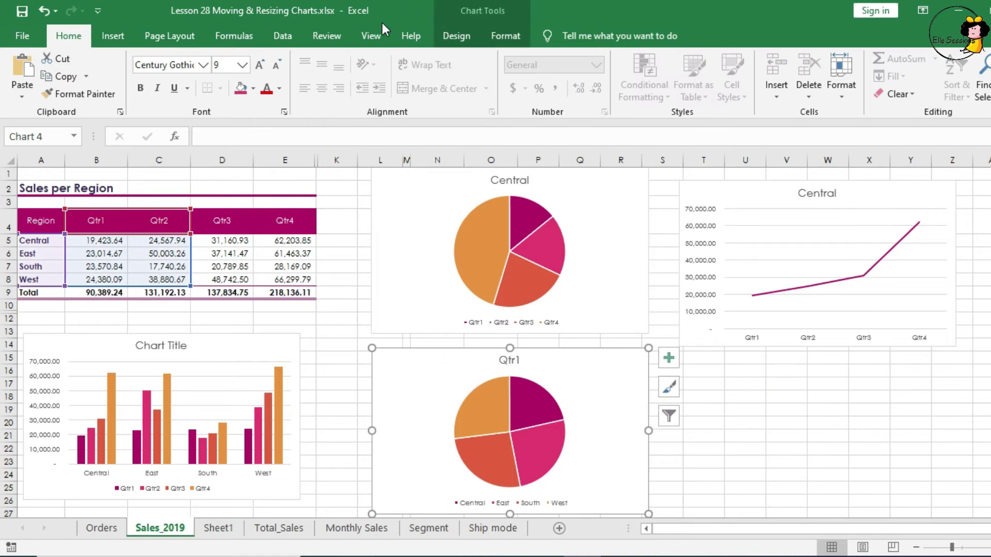
left_click(463, 42)
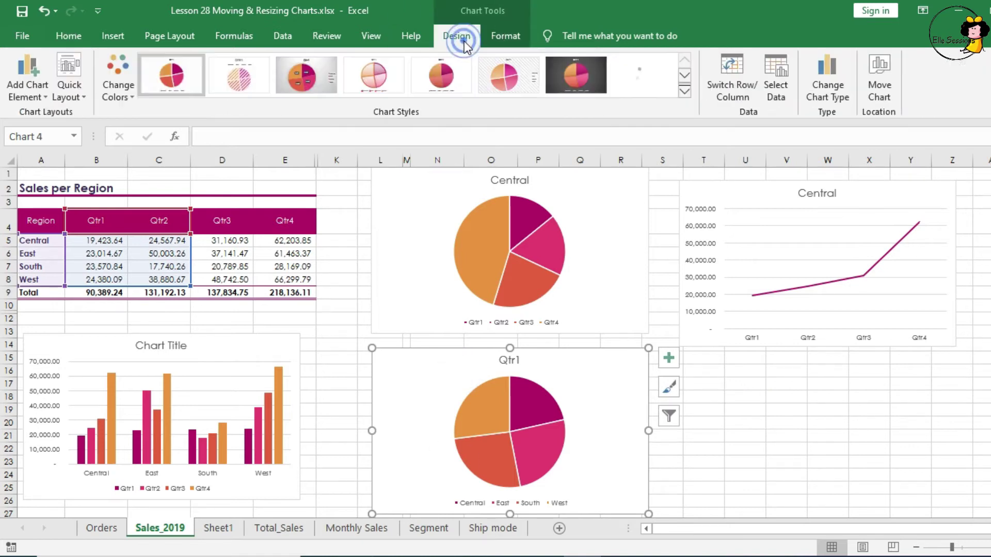
left_click(889, 83)
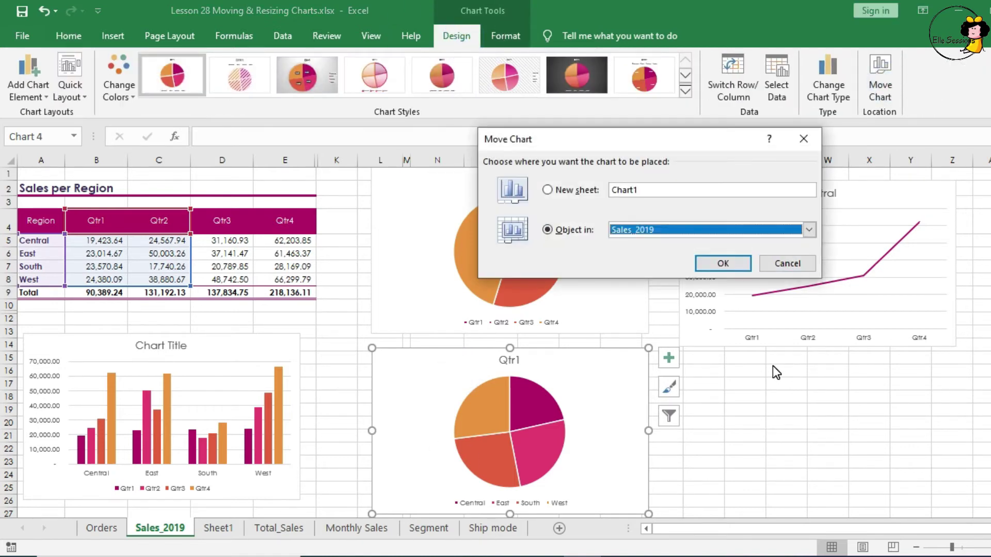
left_click(547, 190)
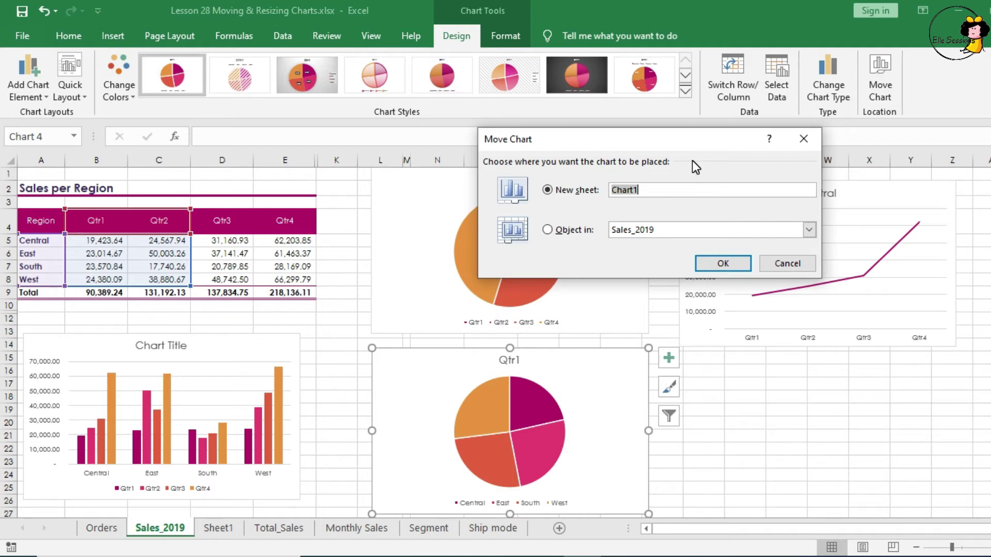
type("Central 2019")
left_click(720, 262)
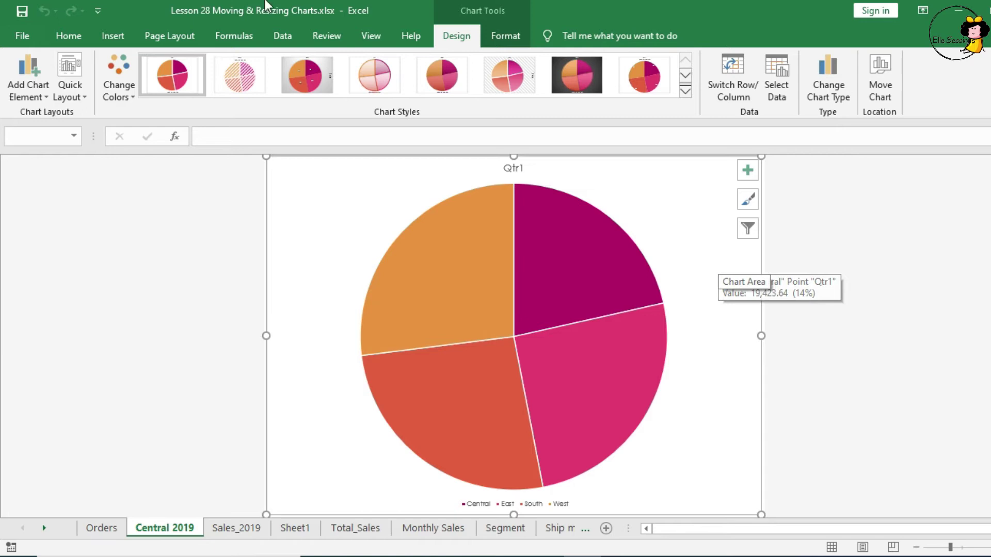
left_click(241, 532)
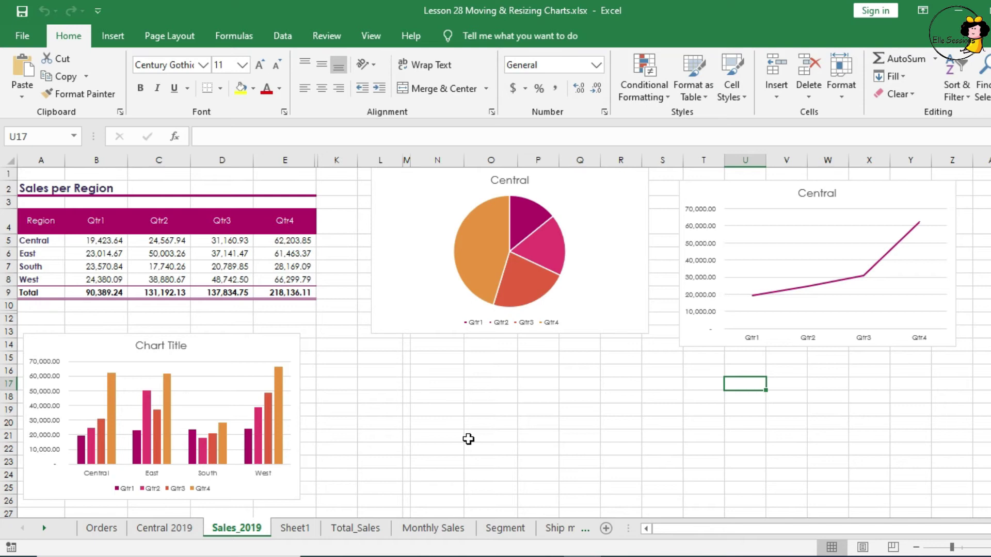
Drag the column chart's top-right corner up and right to enlarge it over the table.
left_click(298, 334)
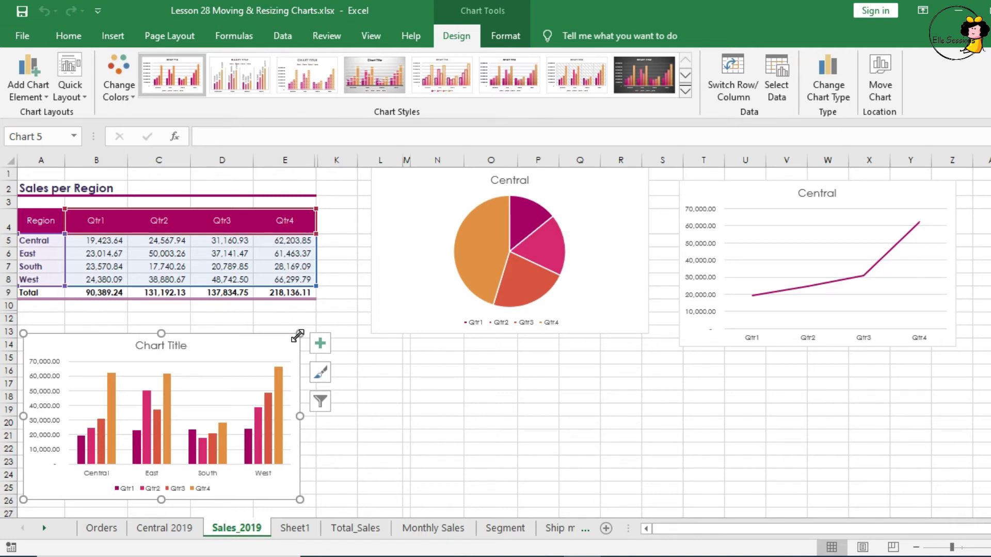
left_click_drag(298, 335, 524, 210)
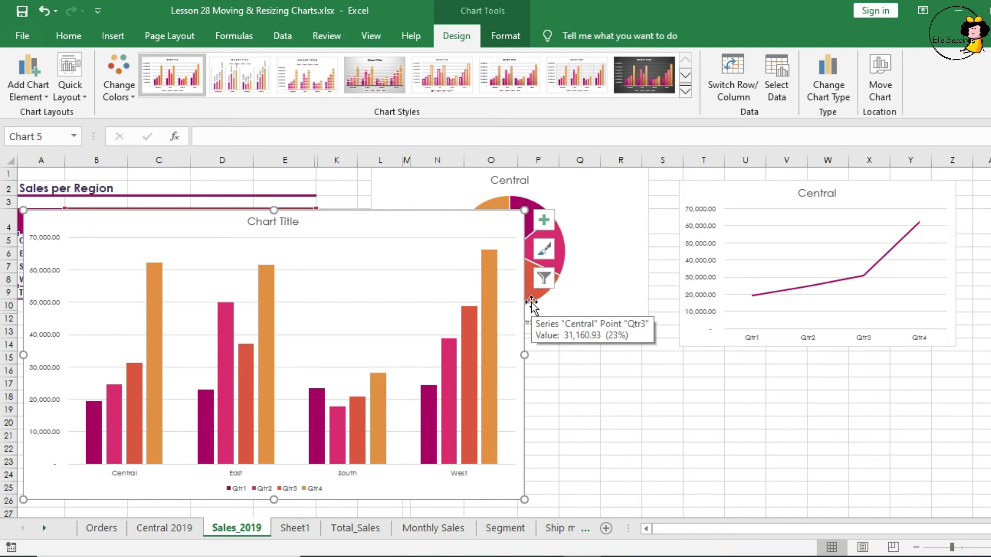
Turn on Gridlines > Print on the Page Layout tab for the Sales_2019 sheet.
left_click(155, 39)
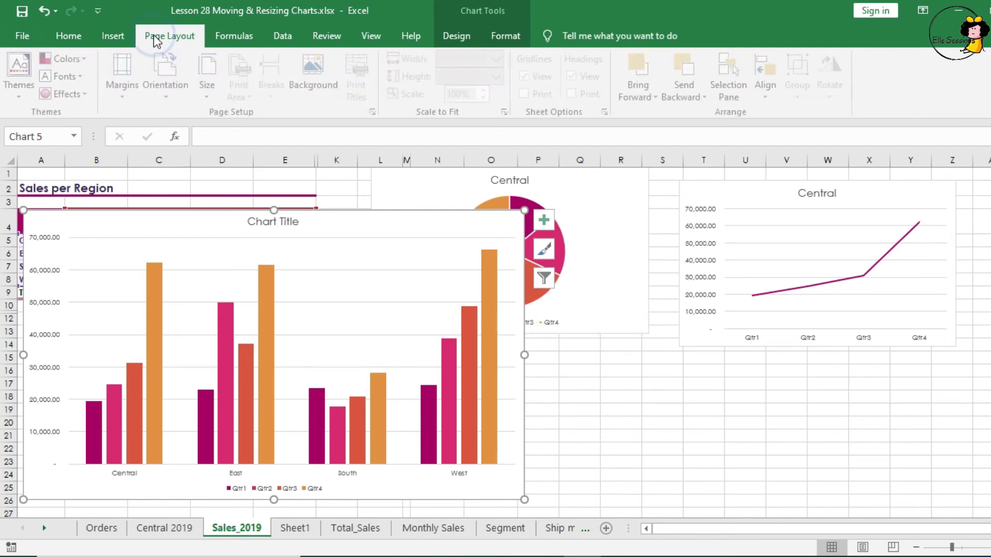
key("Escape")
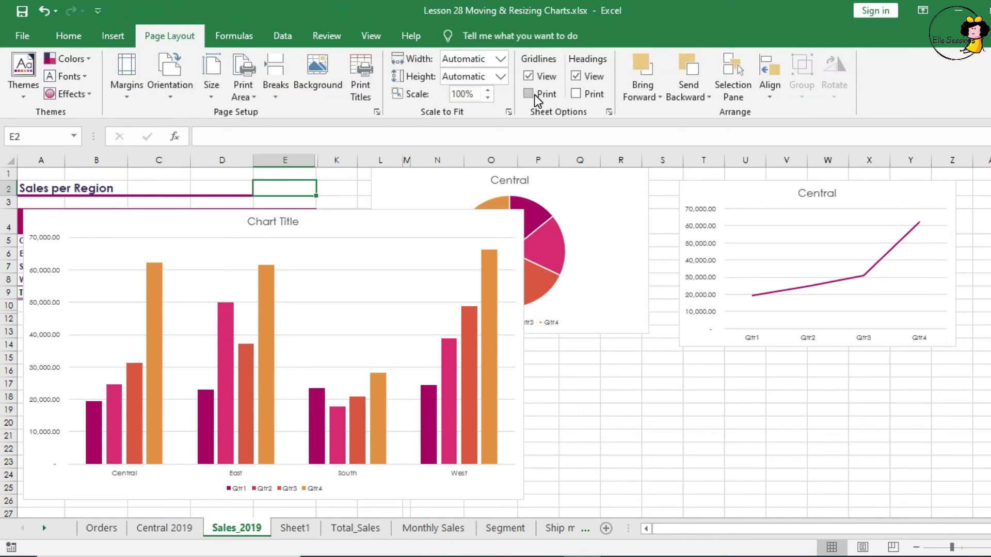
left_click(532, 95)
Set the page orientation to landscape and fit the column chart below the table.
left_click(158, 97)
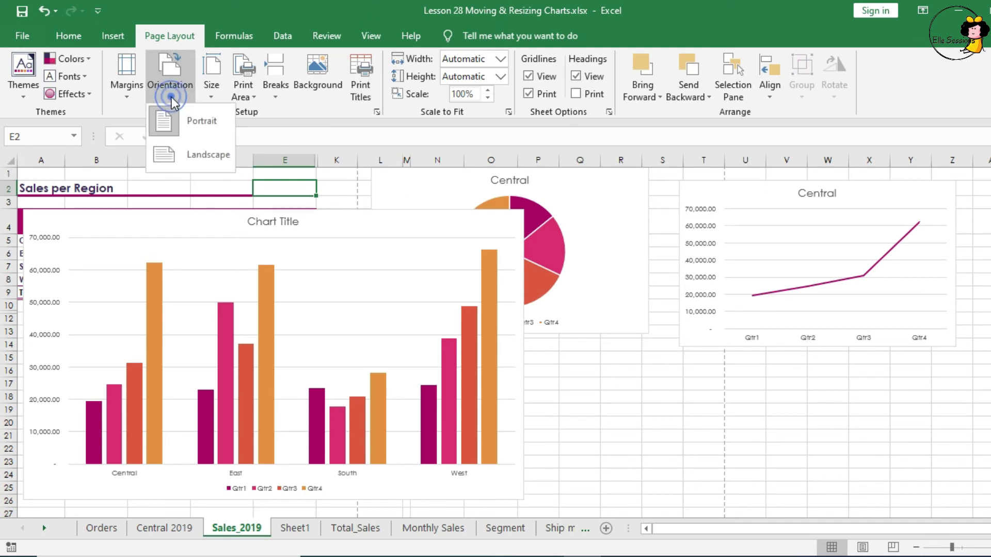
left_click(176, 151)
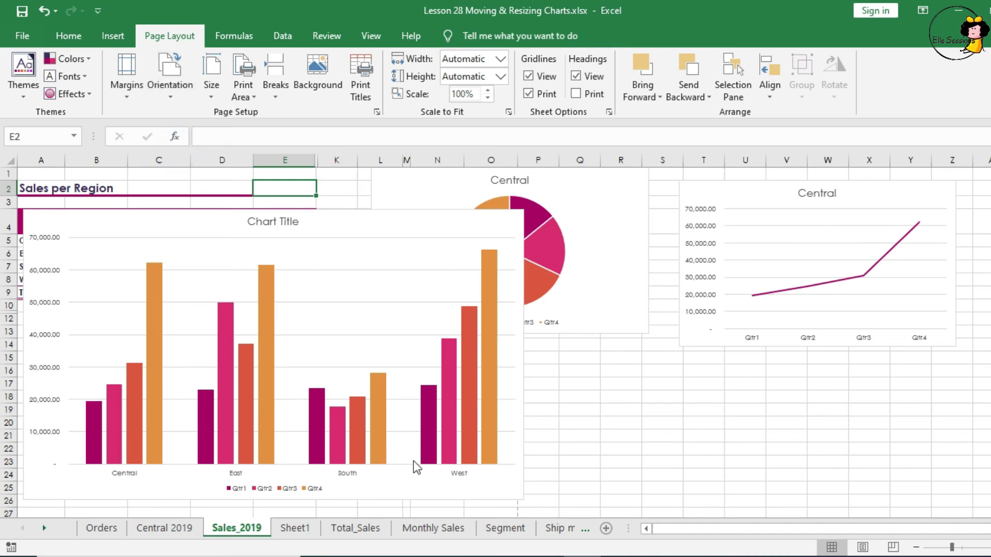
left_click(496, 222)
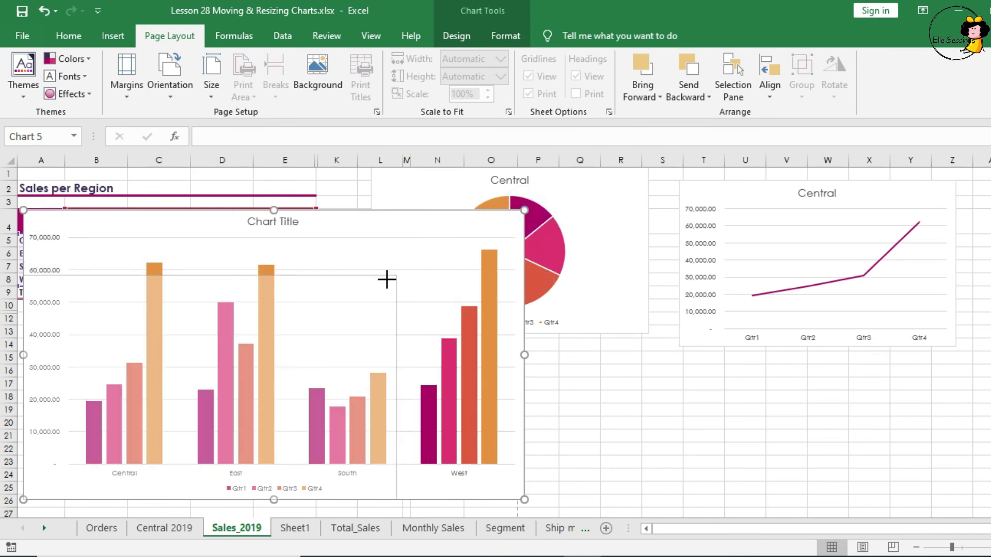
left_click_drag(337, 311, 338, 313)
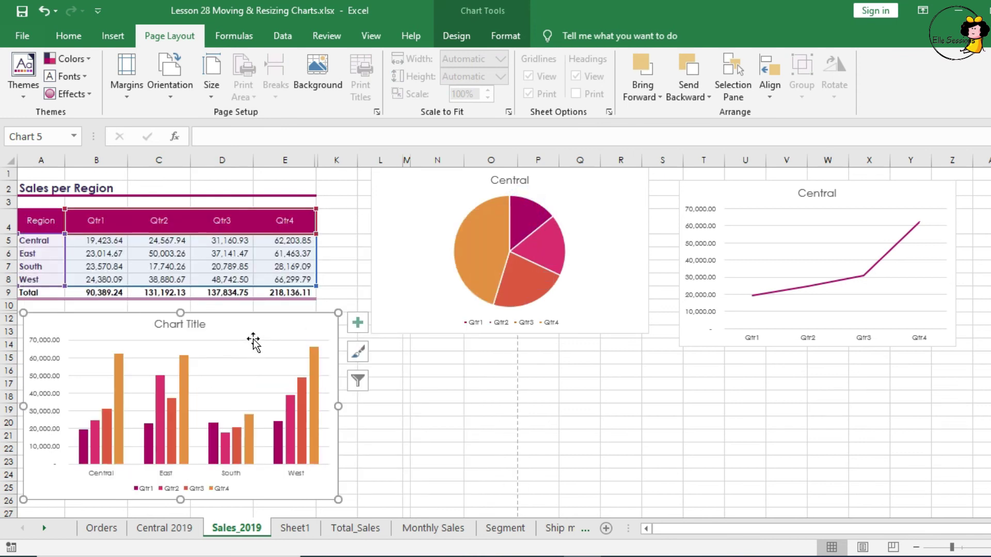
left_click_drag(249, 335, 259, 327)
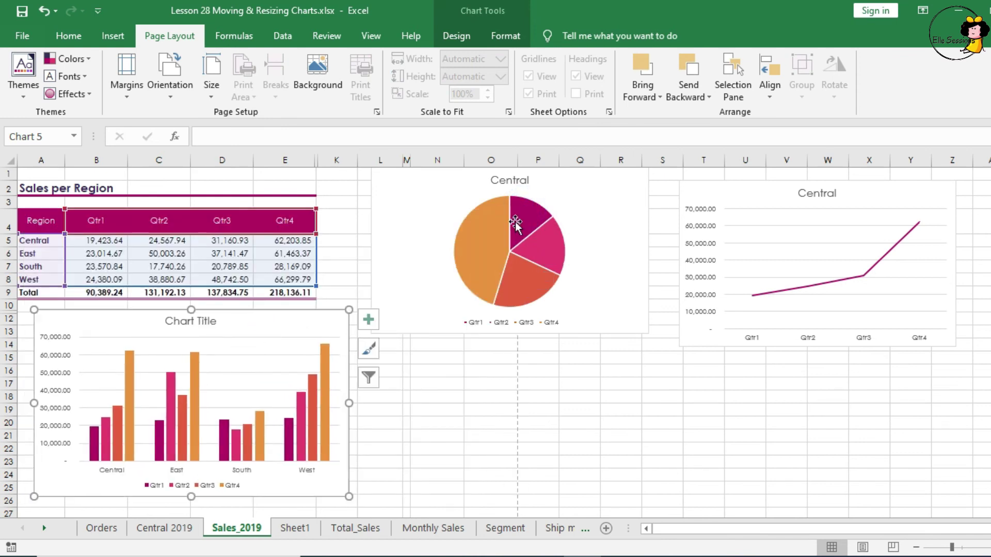
Stack the Central line chart directly above the Central pie chart on the right.
left_click_drag(417, 194, 605, 372)
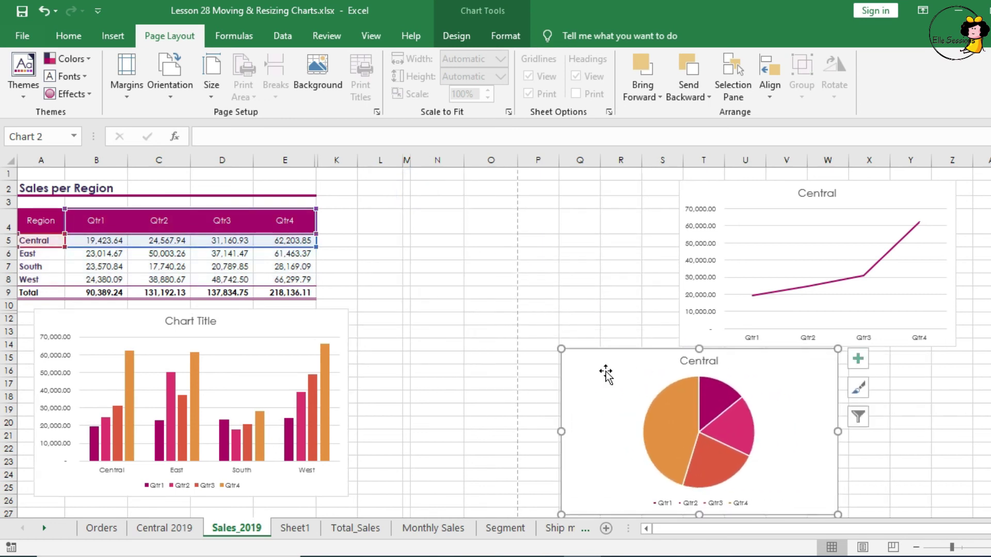
left_click(768, 226)
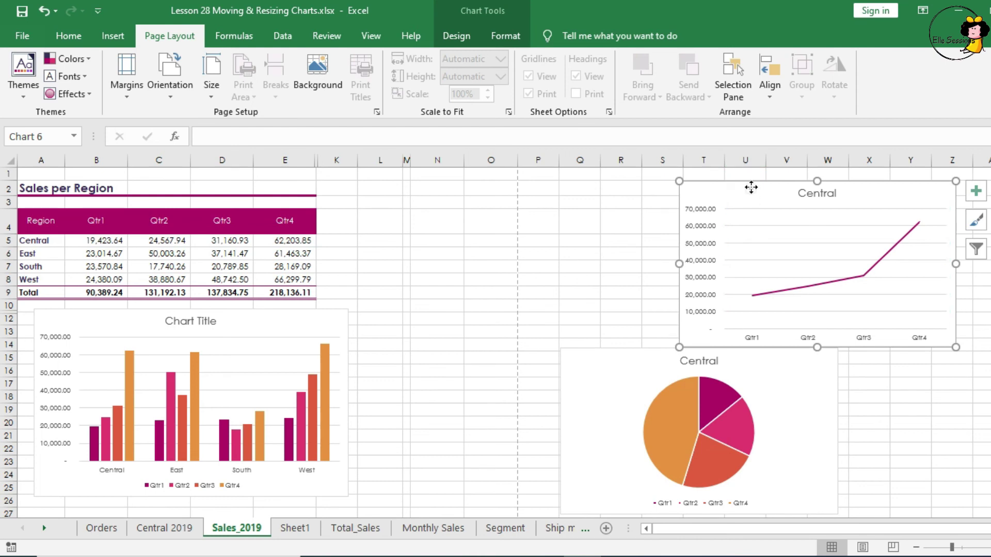
left_click_drag(753, 186, 632, 178)
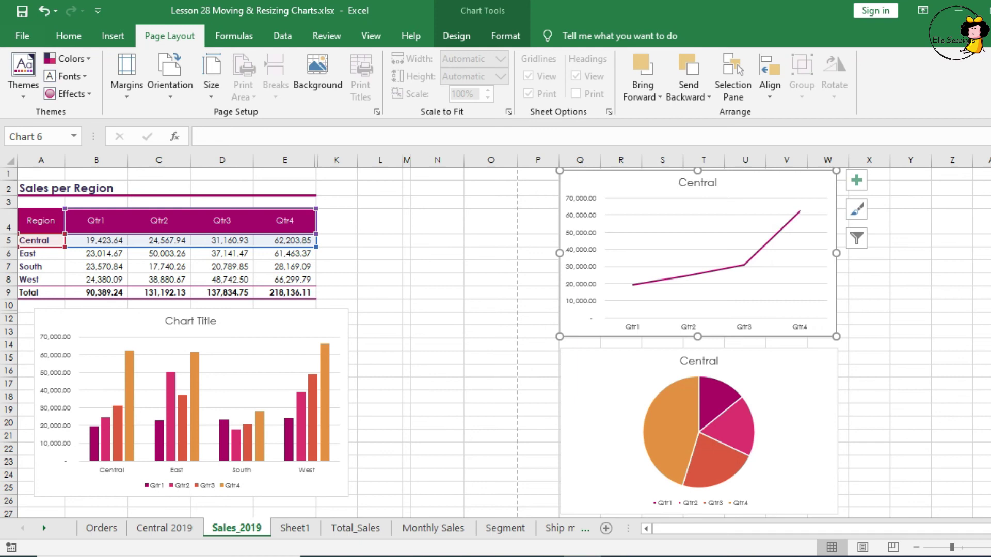
Stretch the column chart's bottom-right handle out to the page-break line, then deselect it.
left_click(221, 381)
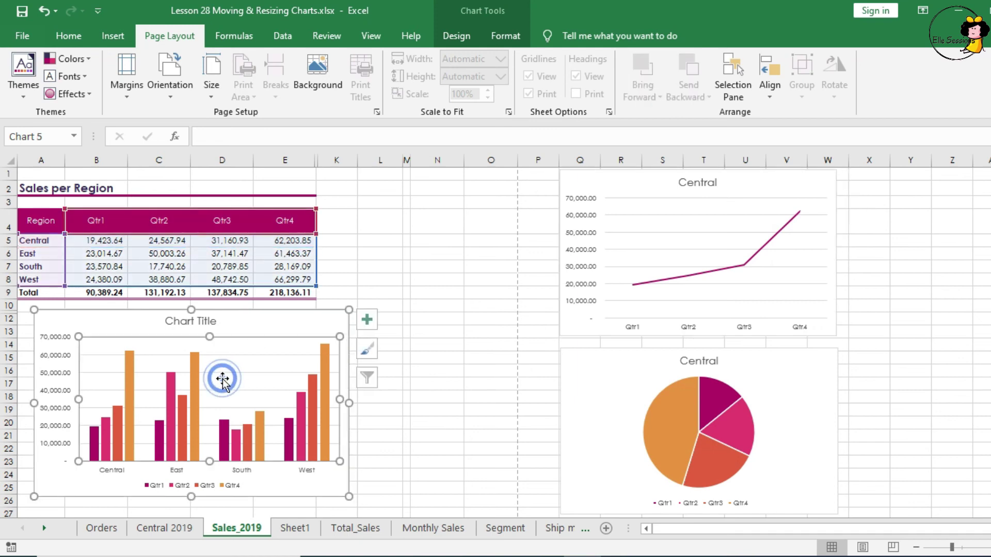
left_click_drag(349, 496, 511, 462)
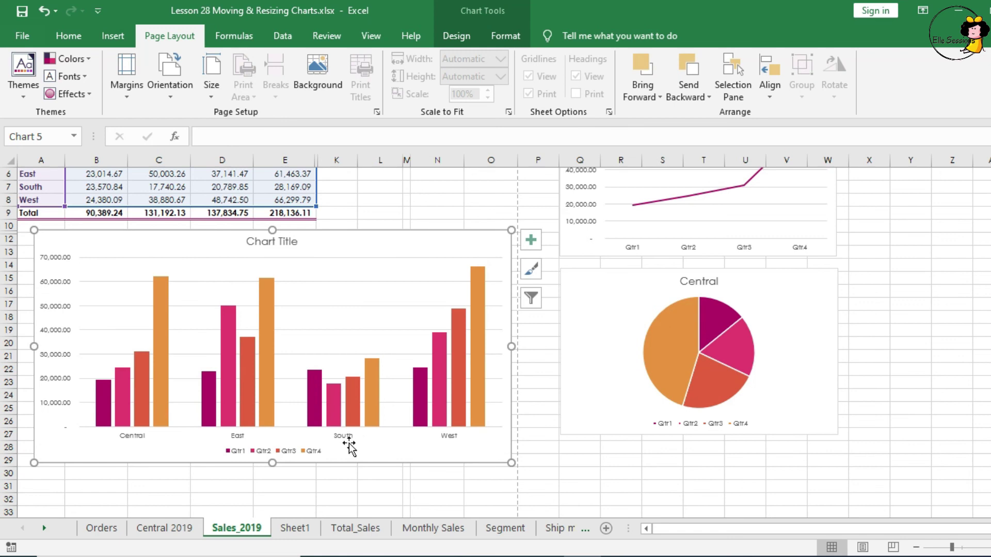
scroll(284, 452, "up", 1)
scroll(284, 452, "down", 3)
scroll(361, 340, "up", 3)
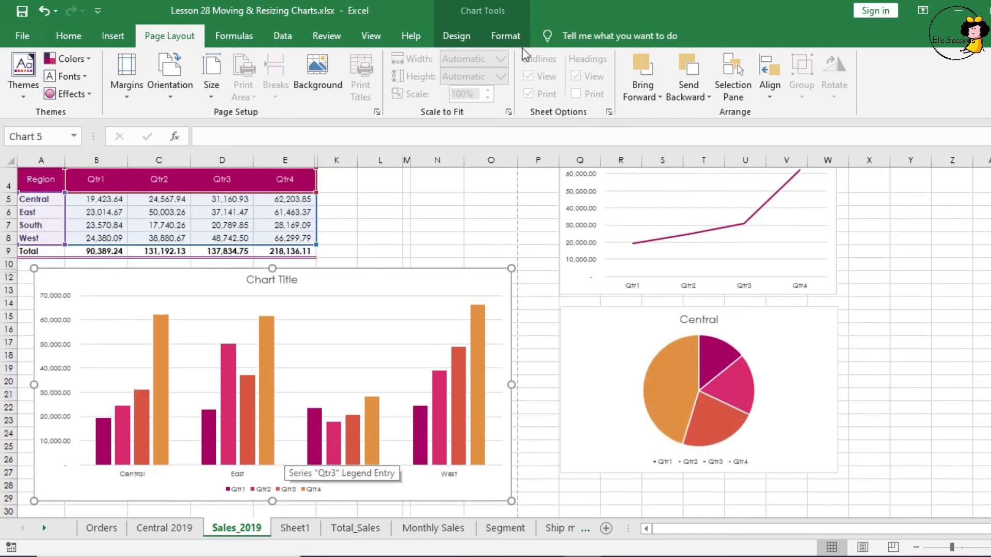
scroll(445, 242, "up", 1)
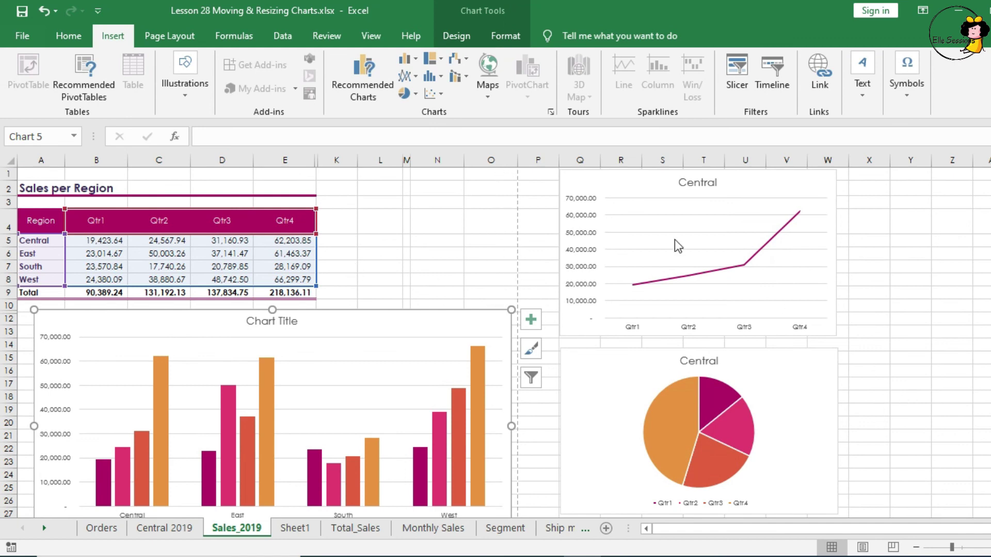
left_click(172, 36)
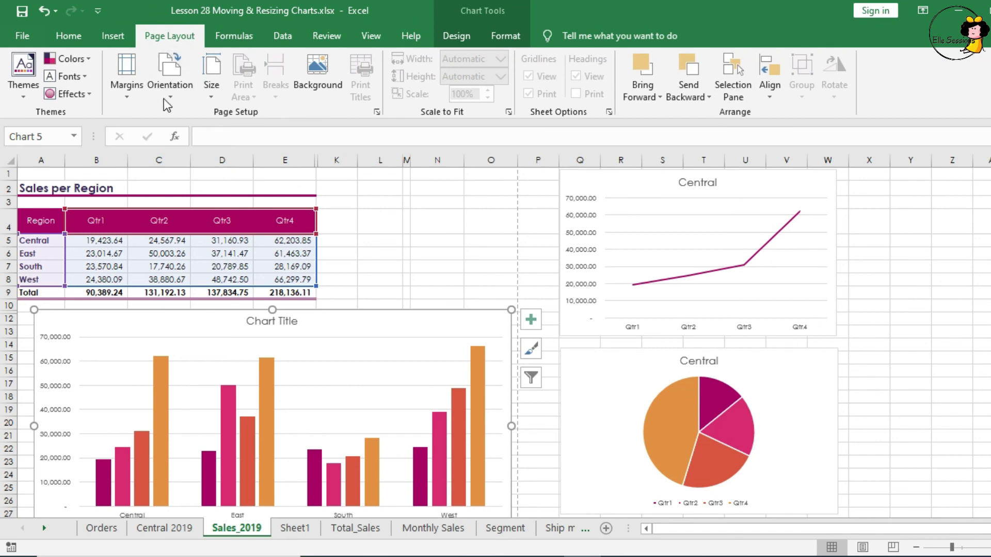
left_click(427, 221)
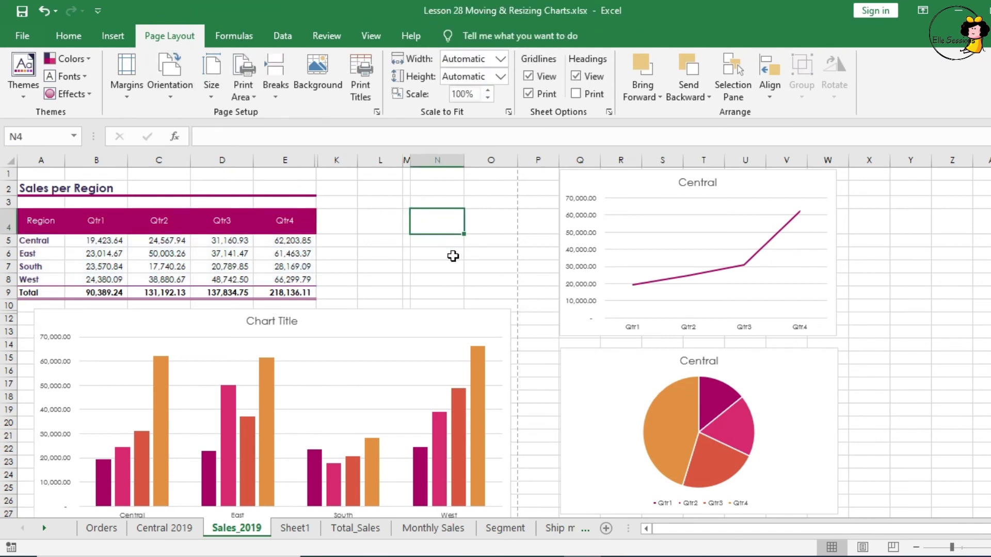